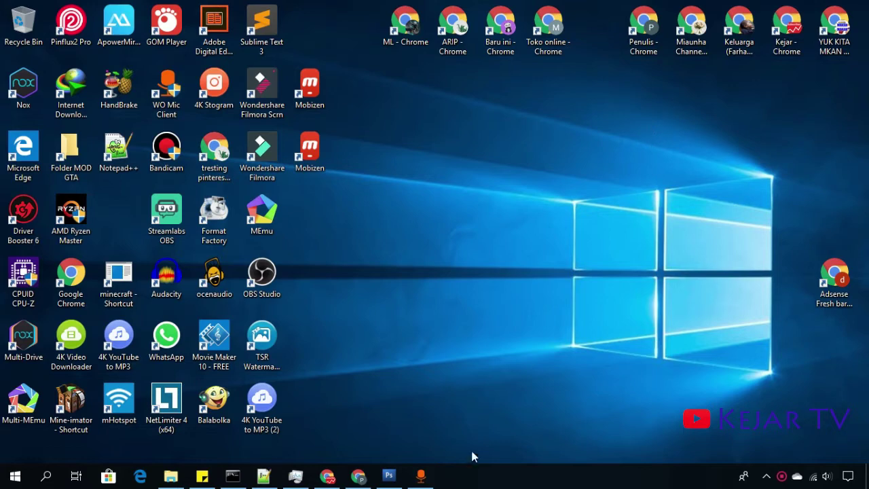
Step: Restore the Adobe Photoshop CS3 window from the Windows taskbar
left_click(389, 475)
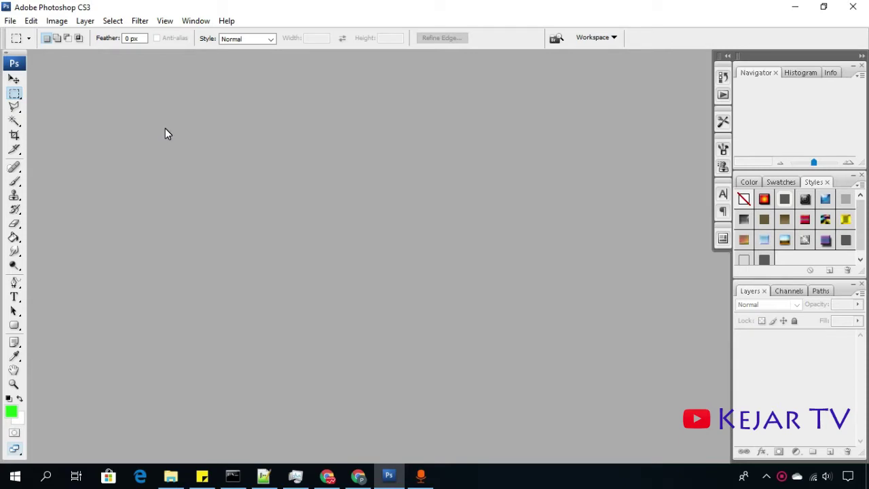
Step: Create a blank 1280×720 px document, then show the Open dialog at 'File psd pendukung'
left_click(10, 21)
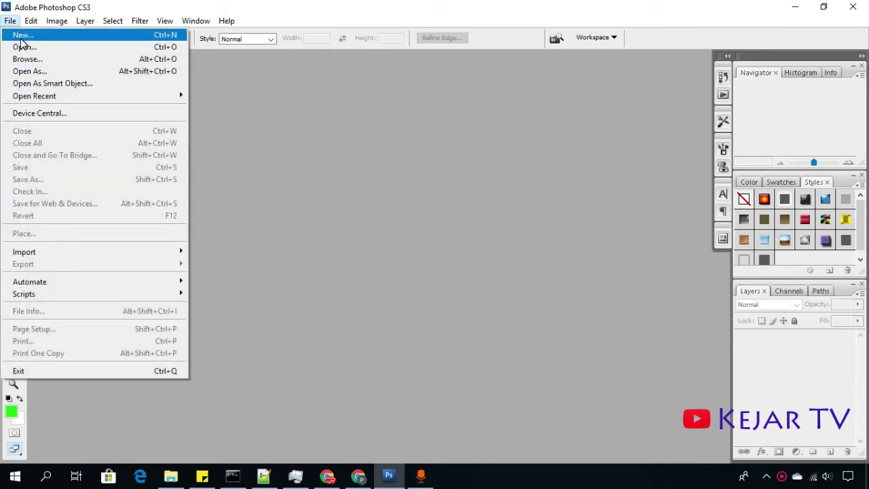
left_click(21, 37)
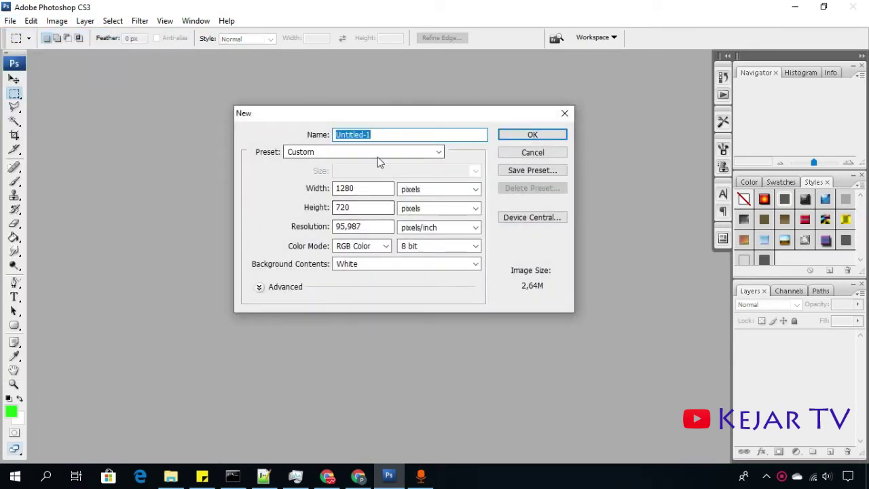
left_click(533, 134)
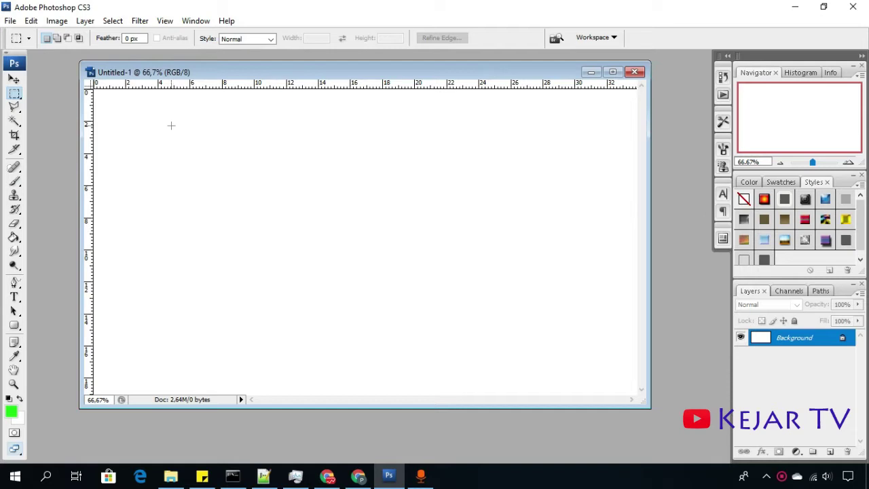
left_click(11, 20)
left_click(23, 45)
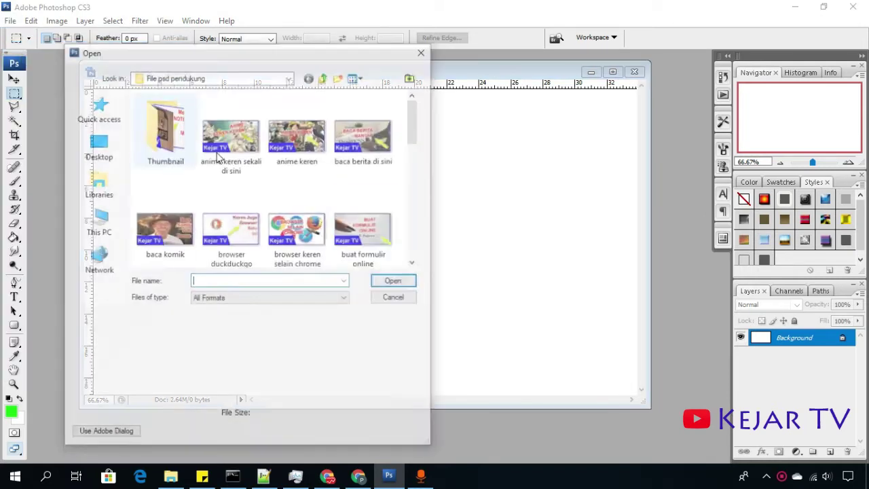
Step: Open 'browser duckduckgo.jpg' and paste it into Untitled-1 as Layer 1
double_click(238, 236)
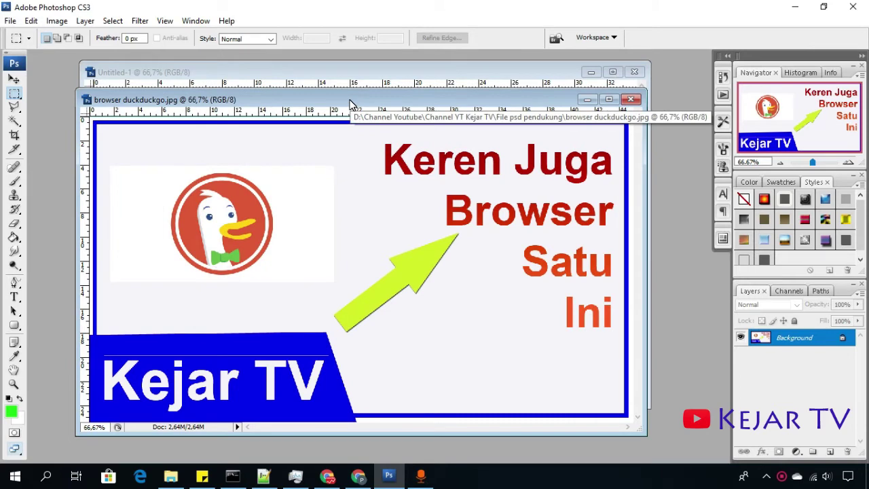
left_click(350, 72)
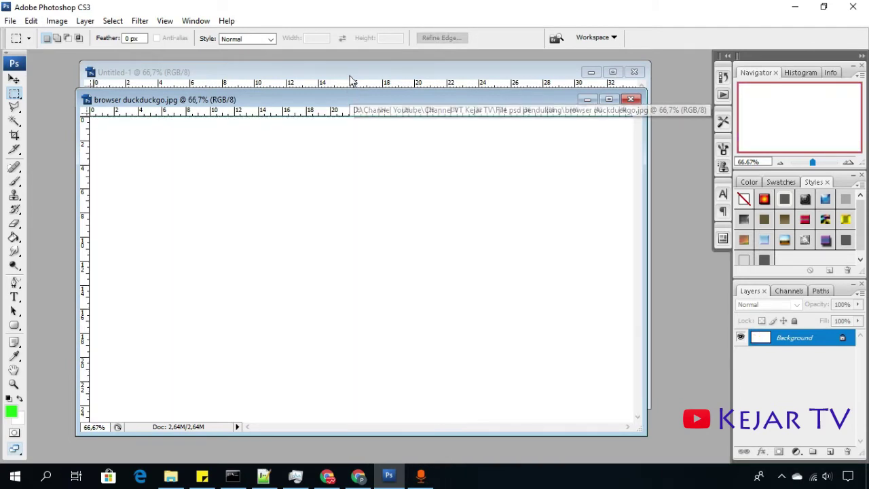
key("ctrl+v")
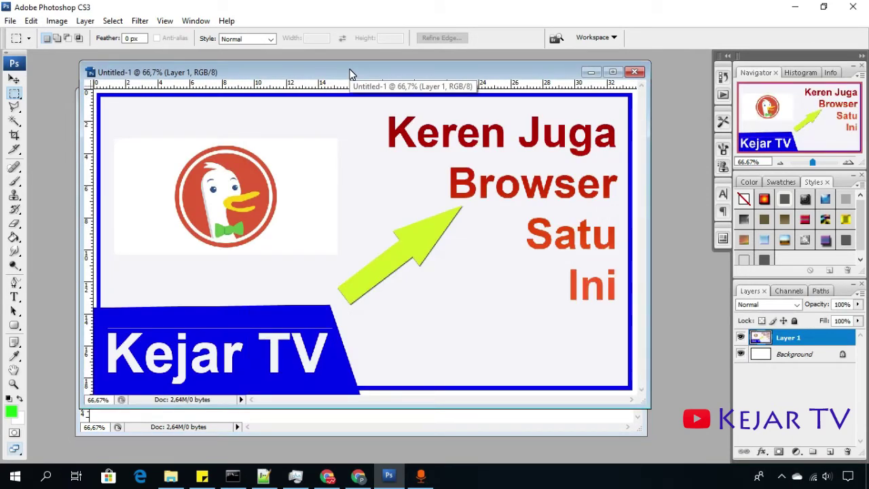
left_click_drag(351, 72, 399, 67)
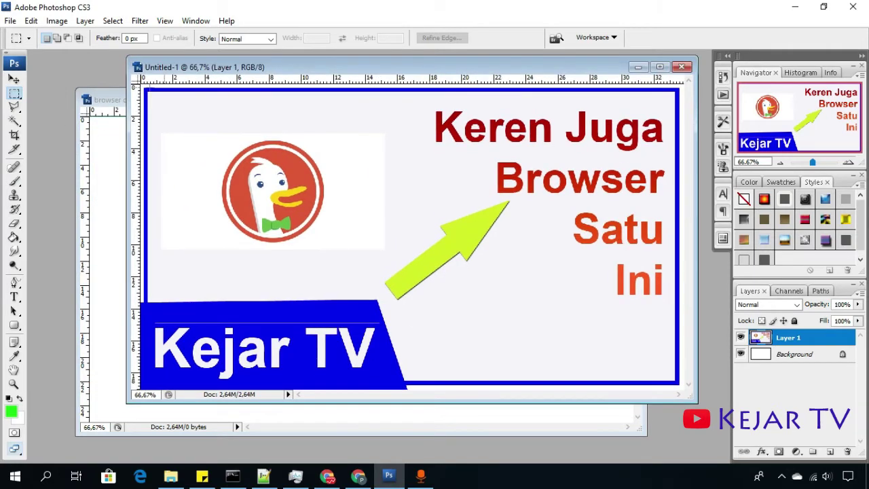
left_click(14, 79)
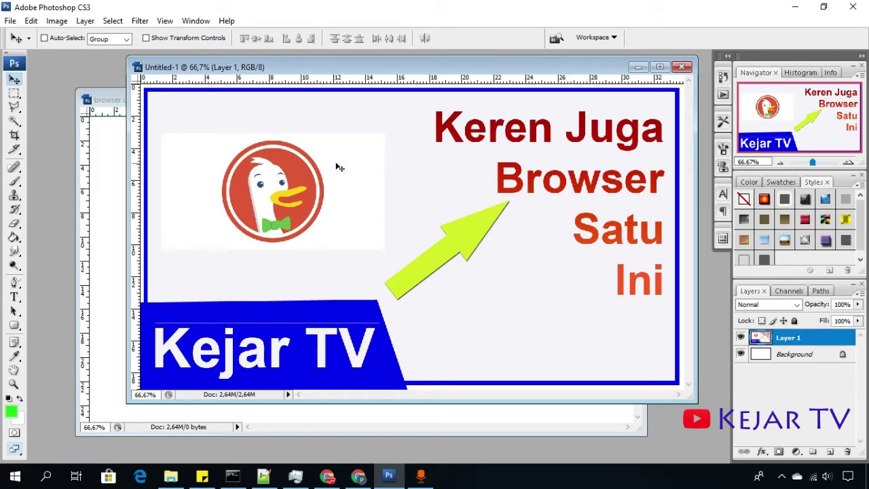
left_click(14, 121)
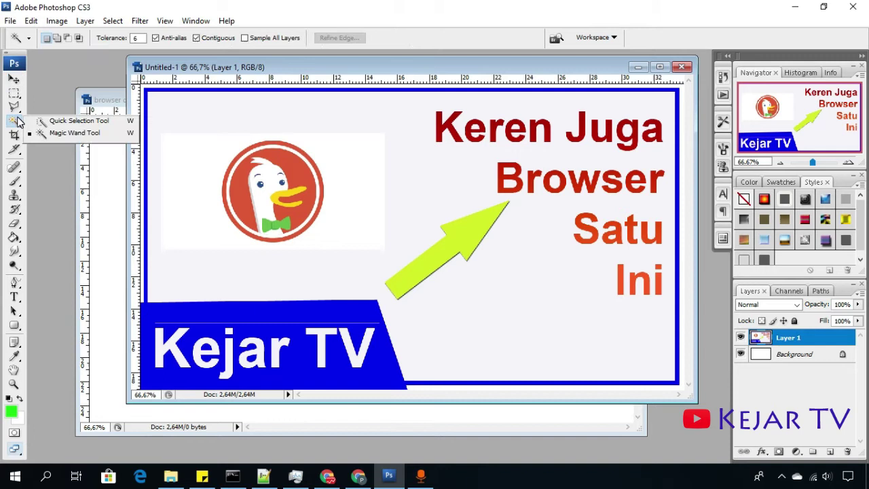
left_click(60, 122)
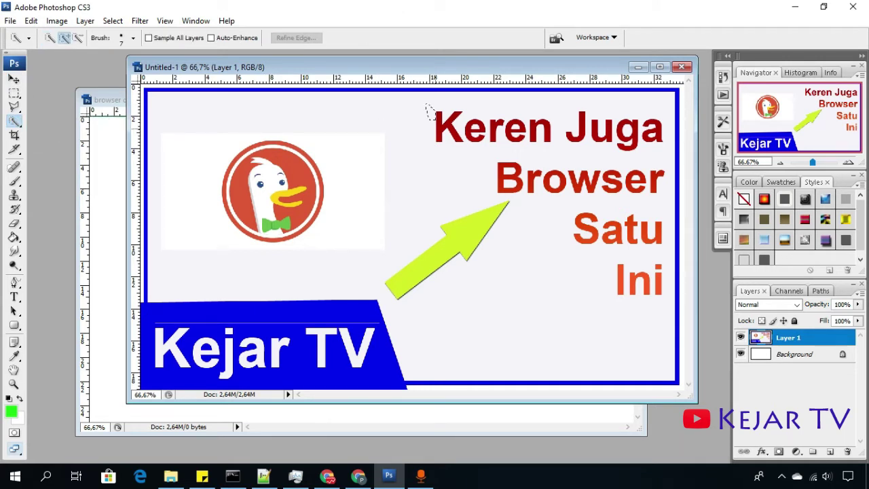
left_click_drag(449, 129, 478, 132)
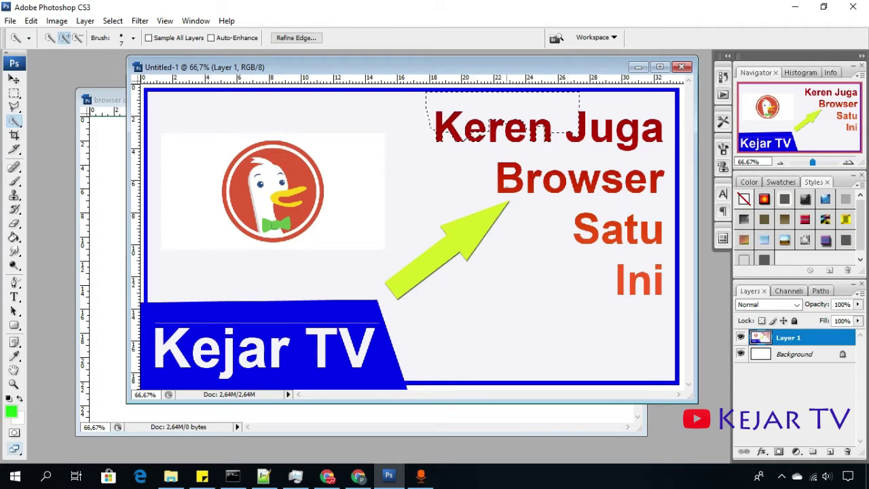
left_click_drag(512, 117, 440, 234)
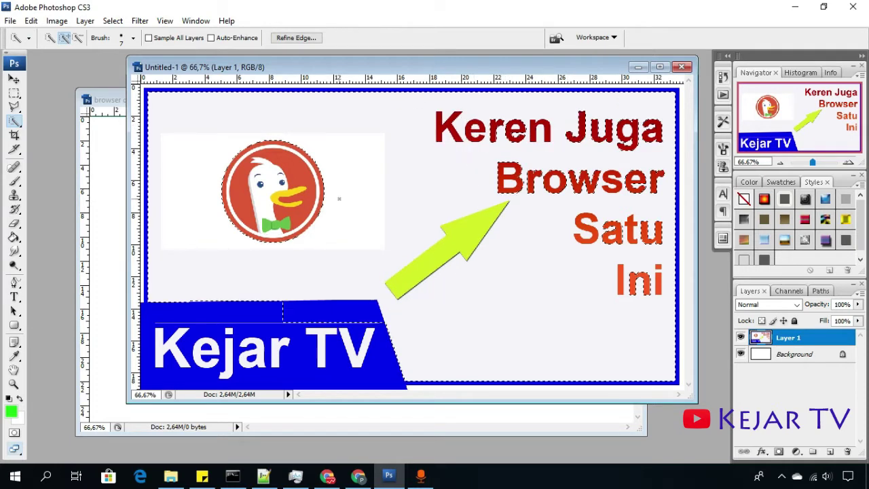
left_click_drag(437, 268, 348, 188)
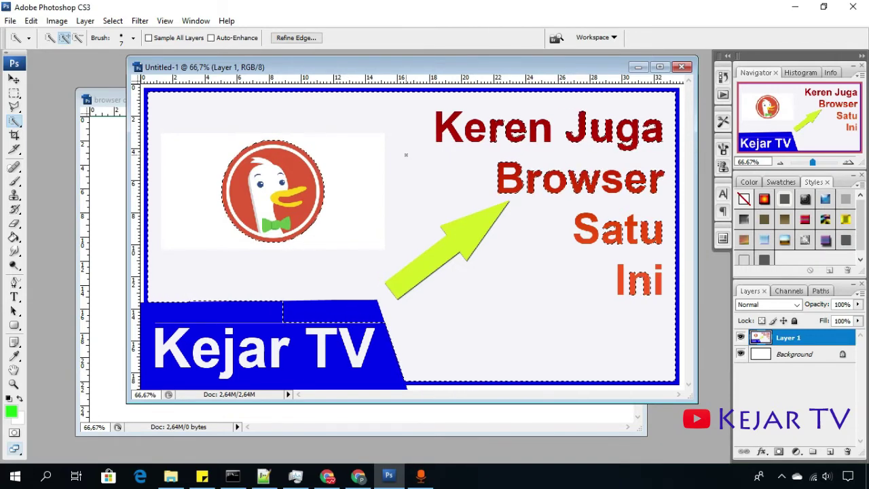
key("ctrl+d")
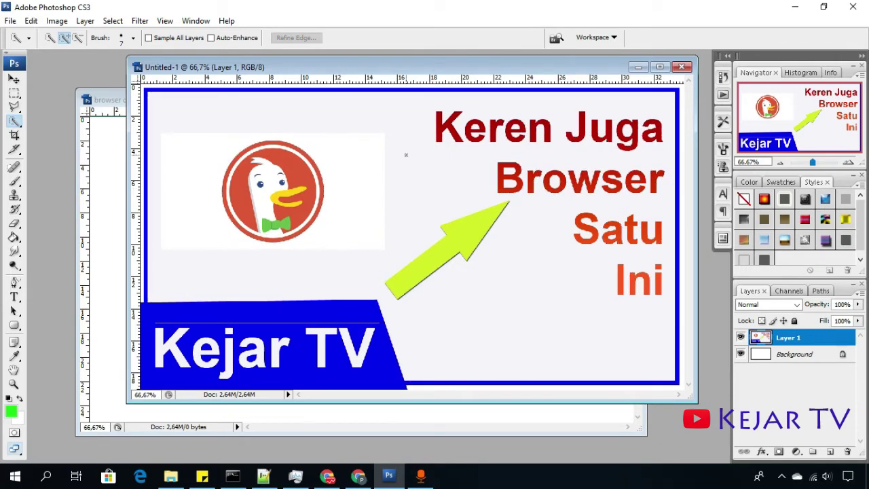
Step: Clear the logo's right half and the S of 'Satu' to white with rectangular selections
left_click(14, 93)
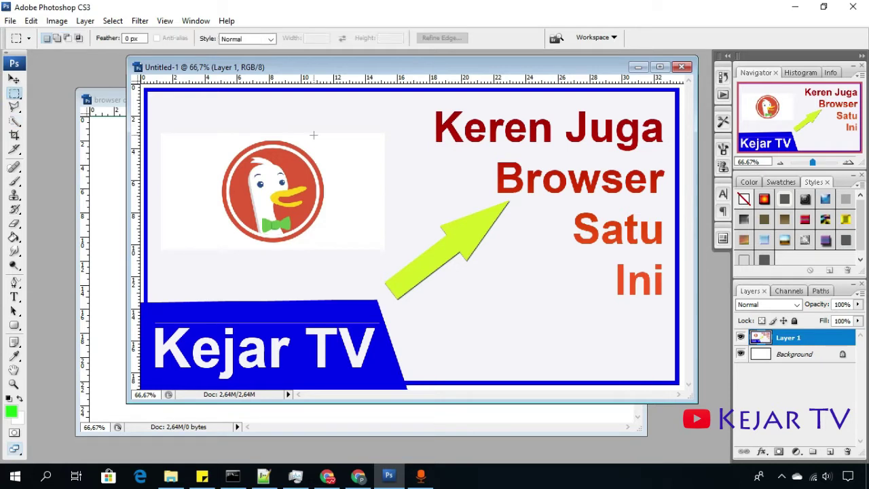
left_click_drag(274, 118, 467, 242)
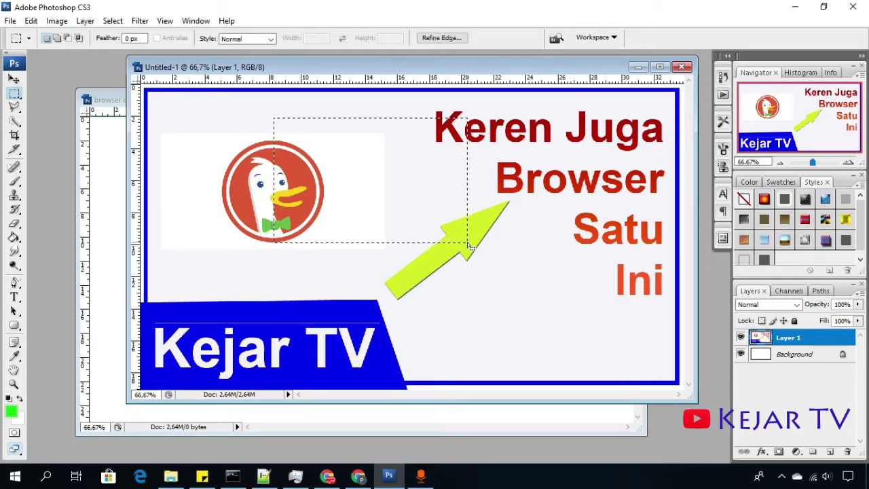
key("Delete")
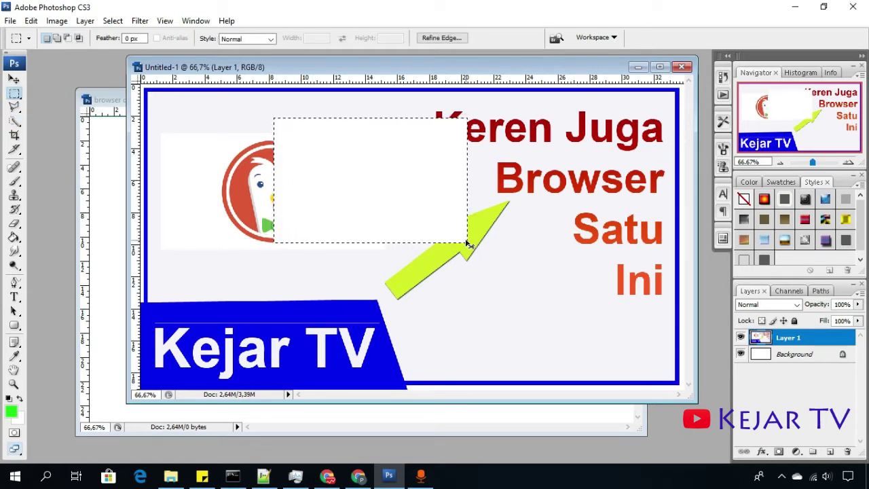
key("ctrl+d")
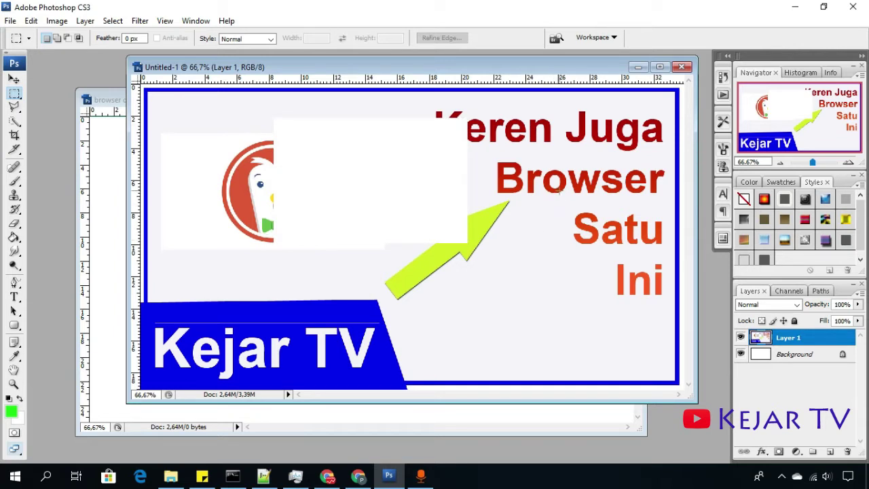
left_click_drag(560, 192, 616, 292)
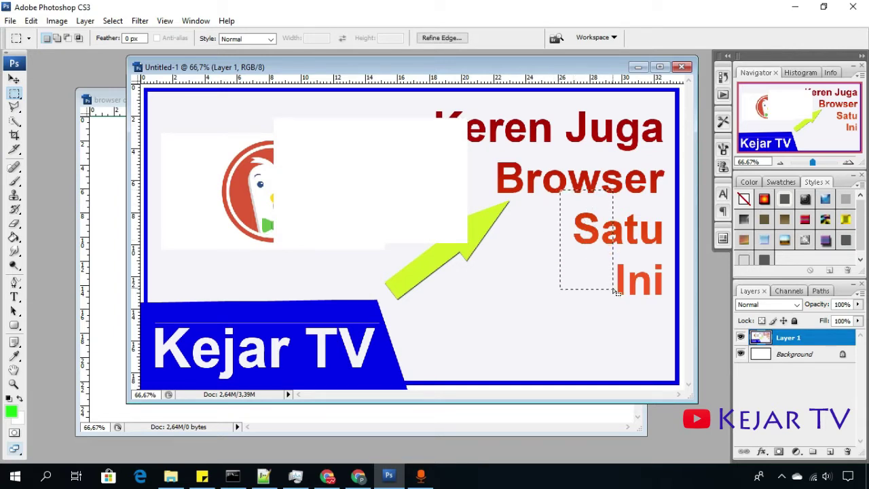
key("Delete")
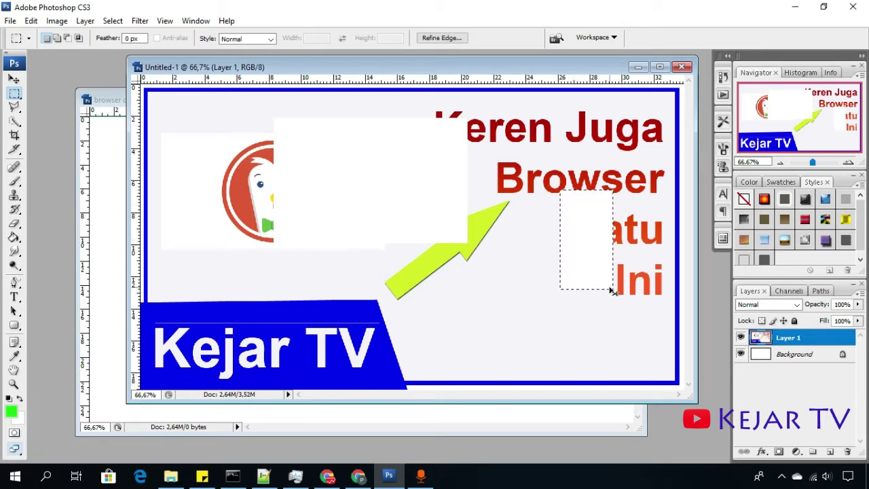
key("ctrl+d")
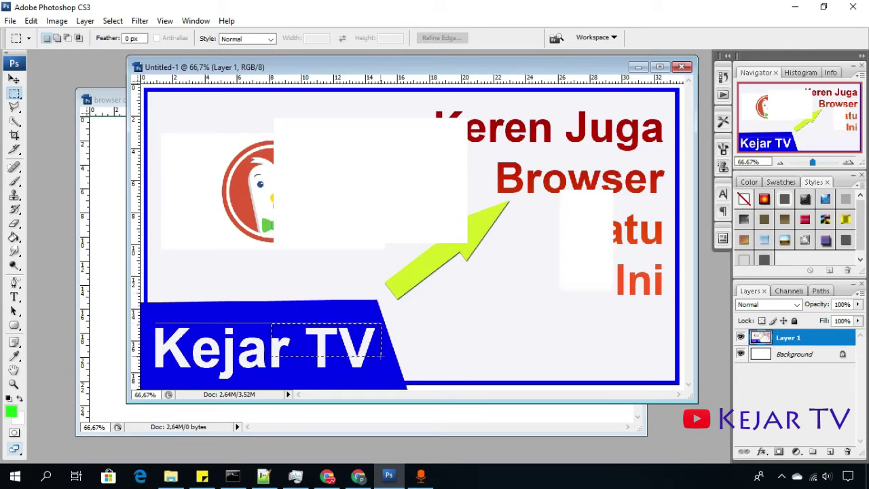
Step: Clear 'TV' in the banner and 'Juga' in the headline to white
left_click_drag(381, 357, 382, 356)
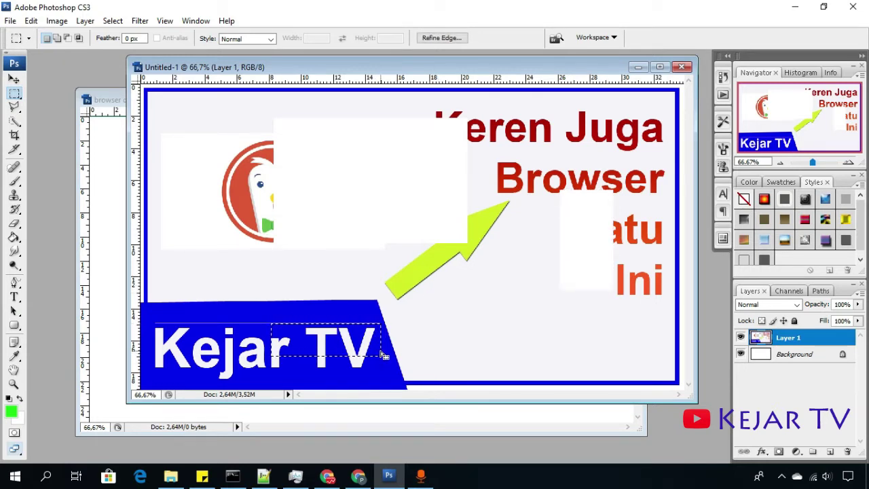
key("Delete")
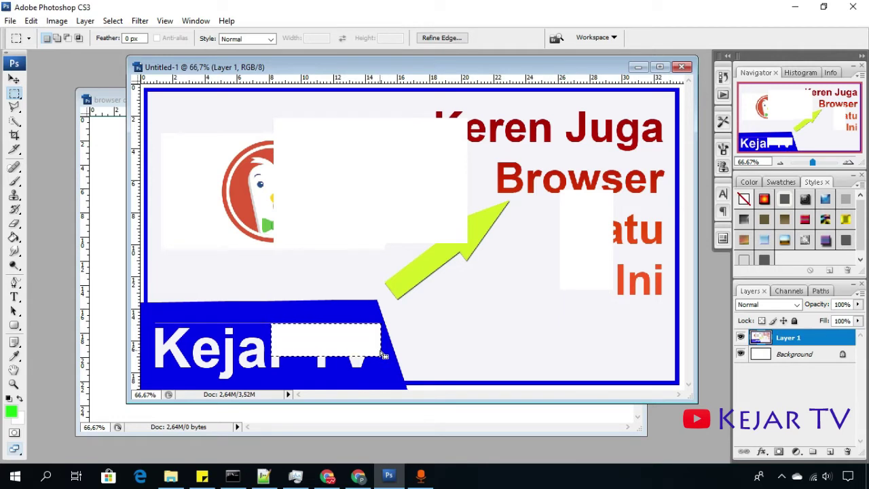
key("ctrl+d")
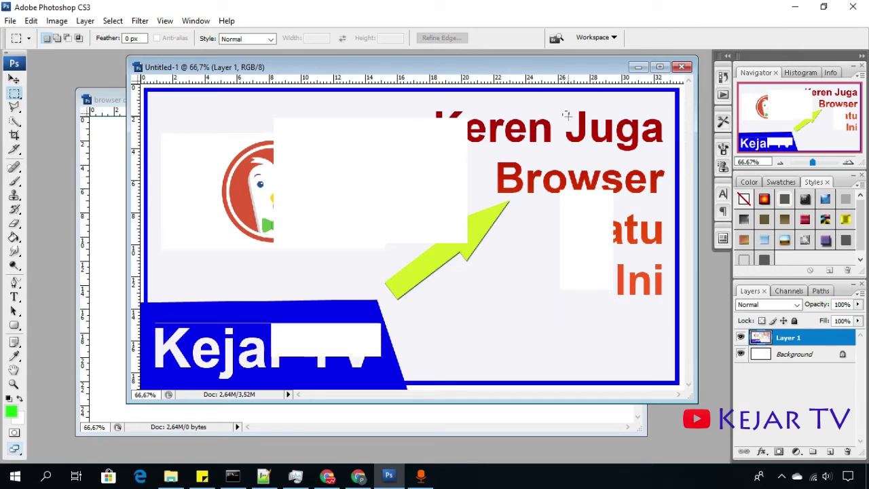
left_click_drag(562, 112, 652, 161)
key("Delete")
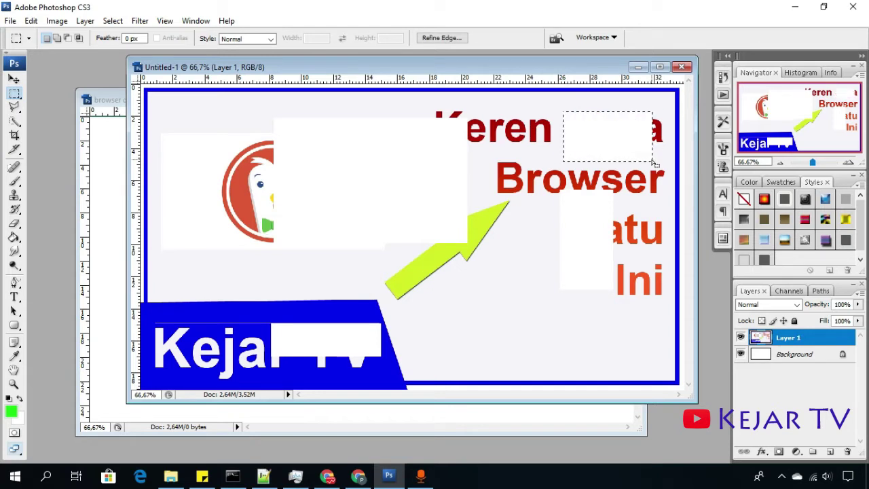
key("ctrl+d")
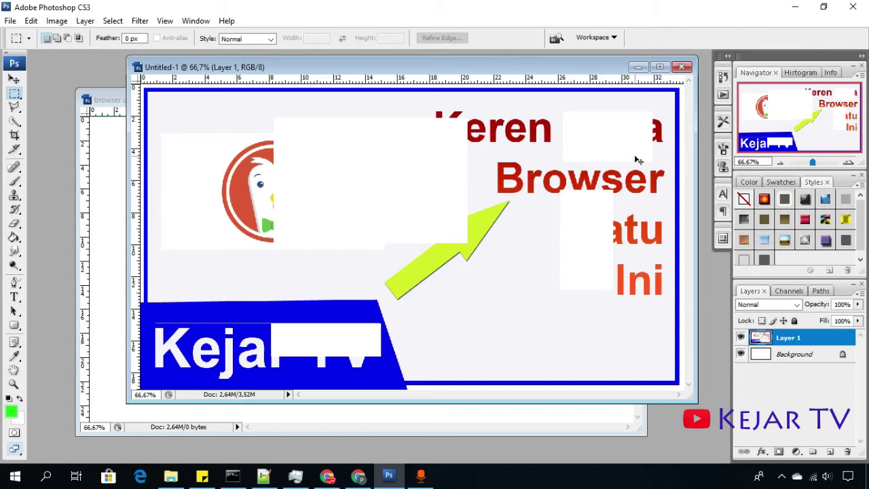
Step: Undo three times to bring back the selection around the erased 'Juga' area
key("ctrl+z")
key("ctrl+z")
key("ctrl+z")
key("ctrl+z")
key("ctrl+z")
key("ctrl+z")
key("ctrl+z")
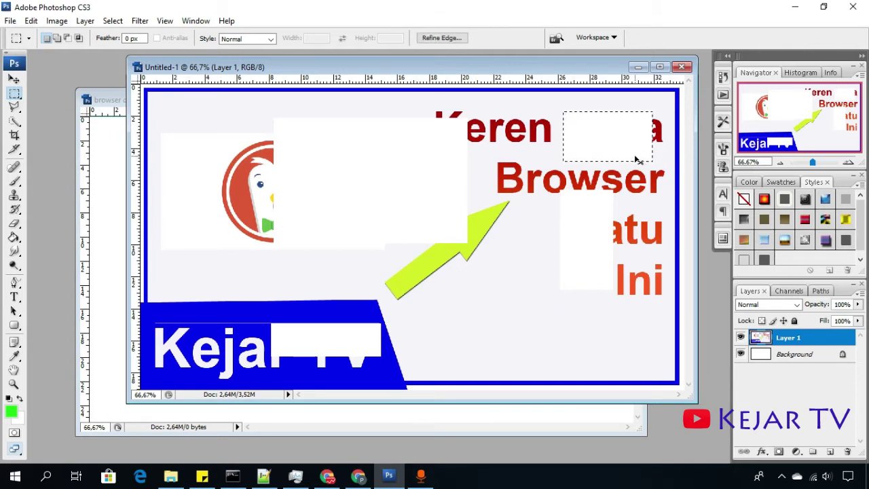
key("ctrl+z")
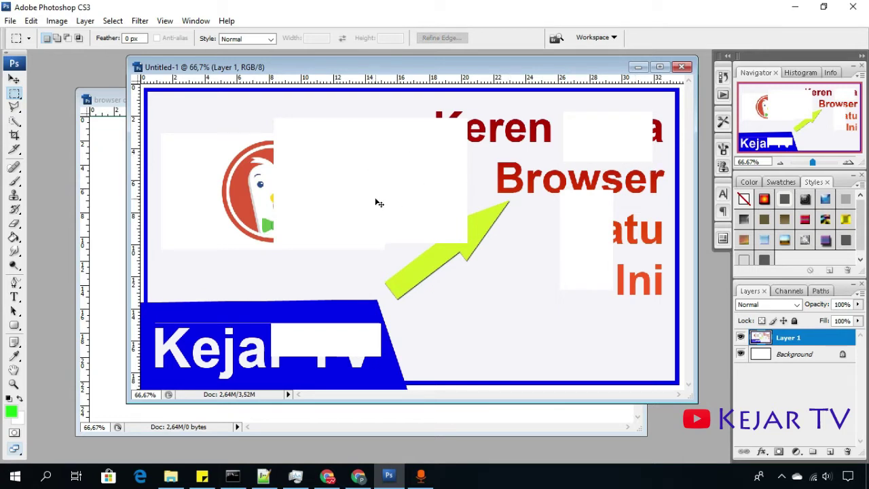
key("ctrl+z")
key("ctrl+z")
key("ctrl+z")
key("ctrl+z")
key("ctrl+z")
key("ctrl+z")
key("ctrl+z")
key("ctrl+z")
Step: Open the View menu while looking for the panel list
left_click(167, 21)
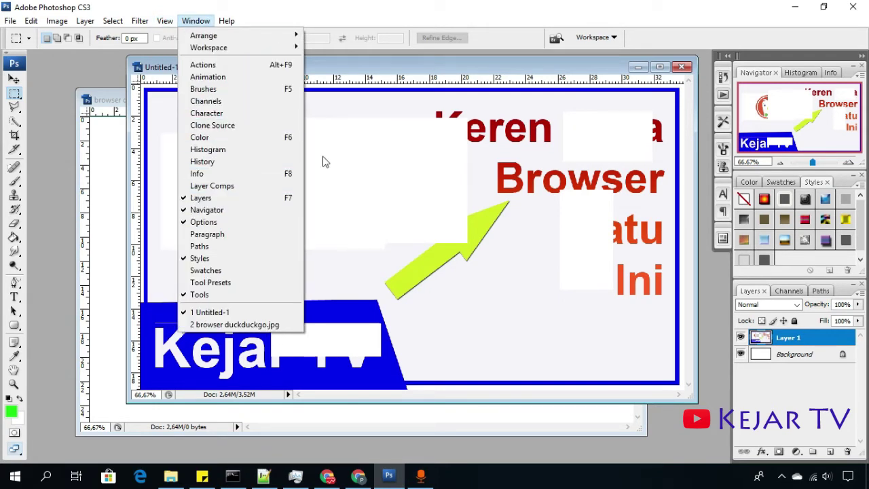
Step: Show the History panel and scroll its list down to the latest Deselect state
left_click(725, 76)
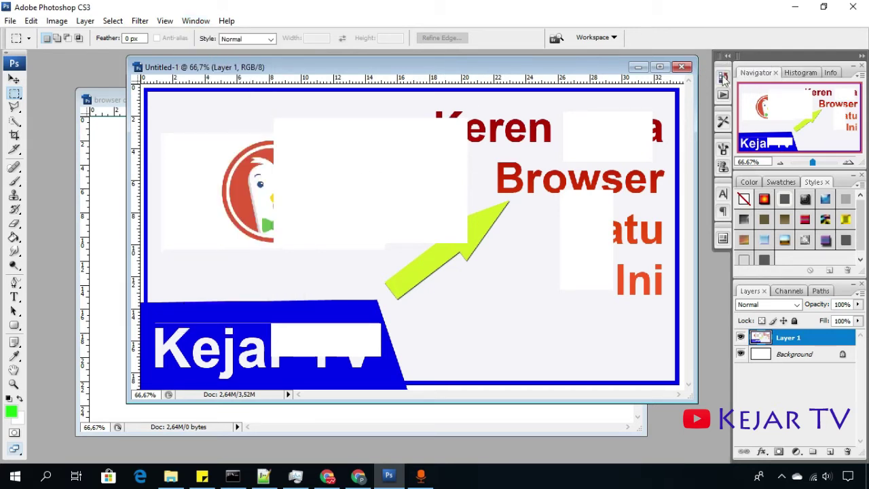
left_click(725, 77)
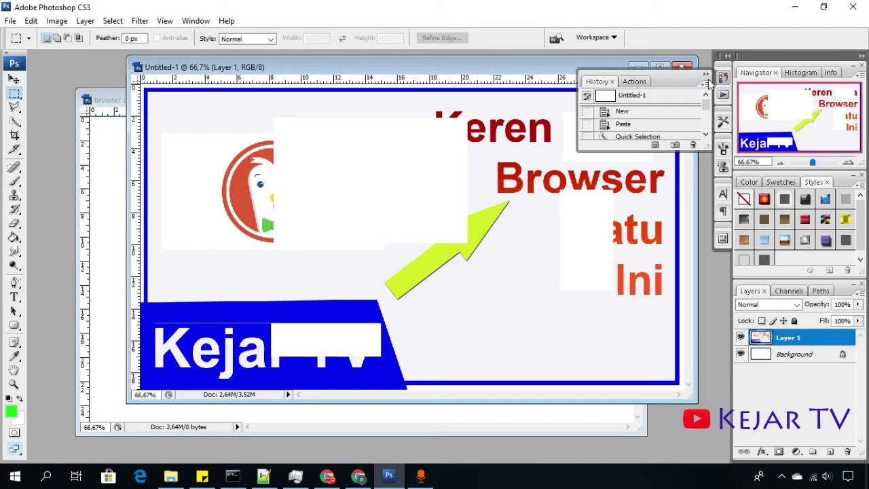
scroll(684, 118, "down", 2)
scroll(684, 118, "up", 2)
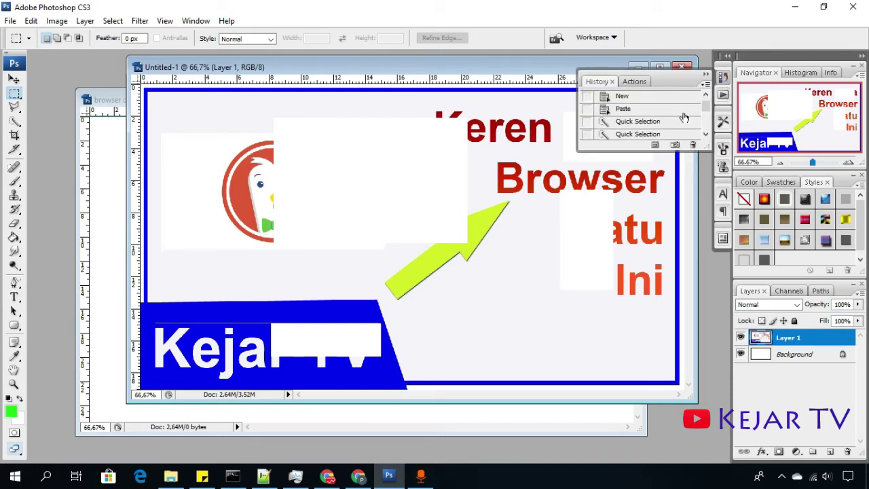
scroll(684, 119, "down", 2)
scroll(684, 118, "down", 2)
scroll(684, 118, "up", 1)
scroll(684, 118, "down", 2)
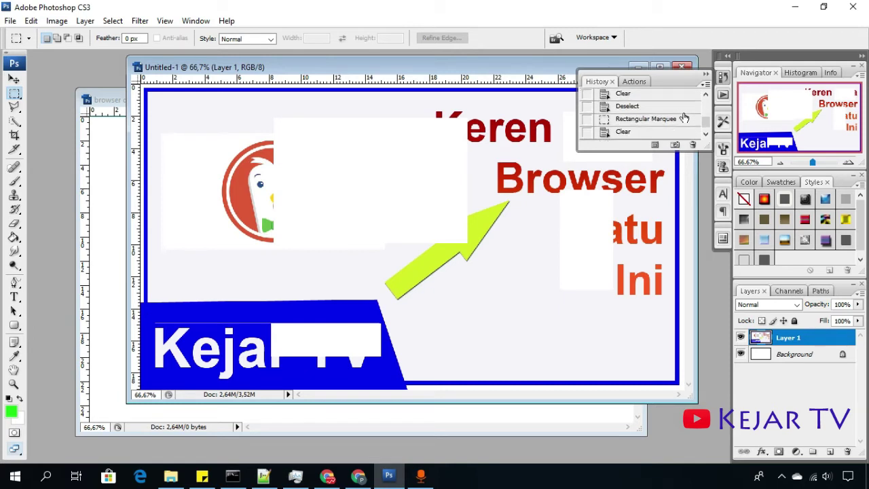
scroll(684, 118, "down", 1)
scroll(684, 118, "up", 3)
scroll(684, 117, "up", 3)
scroll(683, 116, "up", 1)
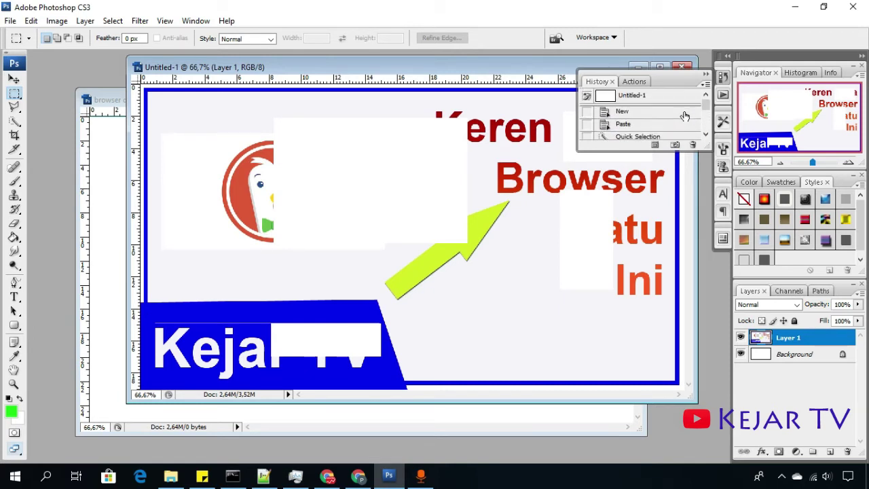
scroll(672, 121, "down", 1)
scroll(672, 120, "down", 2)
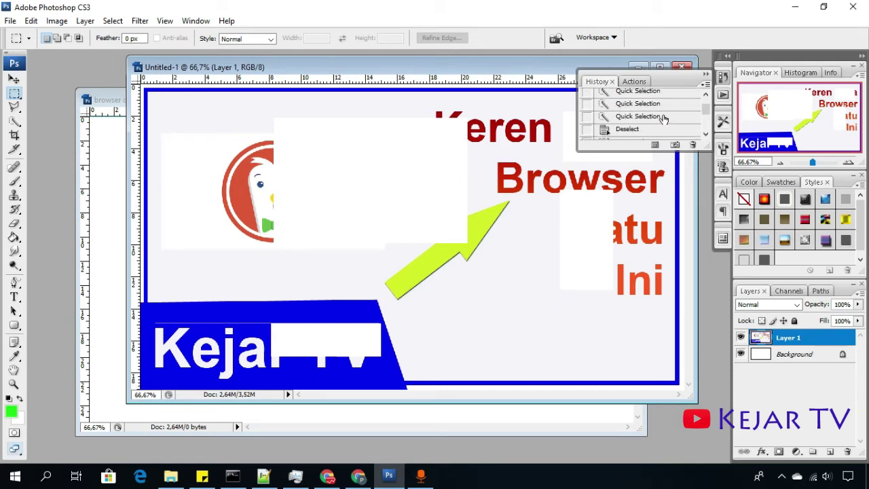
scroll(664, 116, "down", 2)
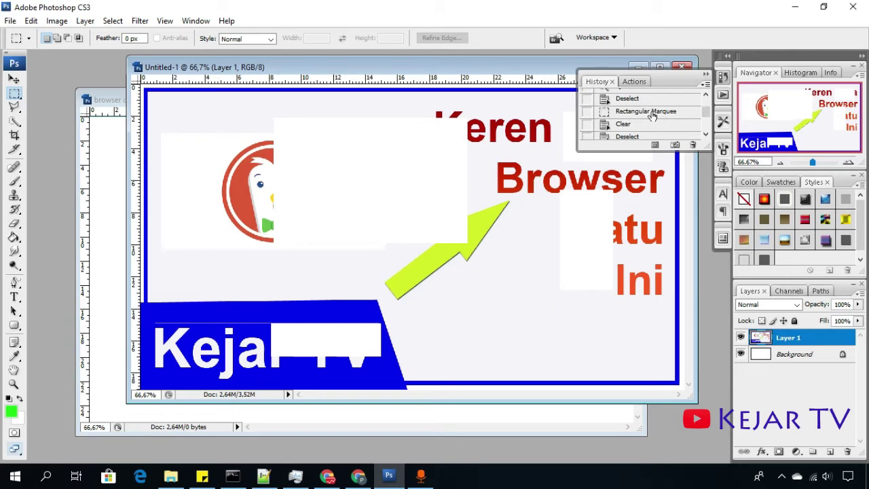
scroll(652, 115, "up", 1)
scroll(650, 116, "down", 1)
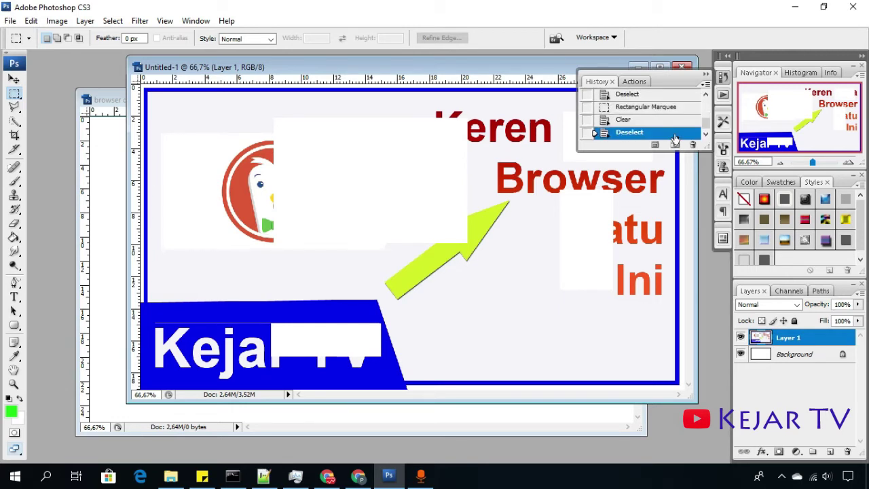
Step: Step back in History to before 'Juga' was cleared, restoring the word
left_click_drag(679, 134, 681, 133)
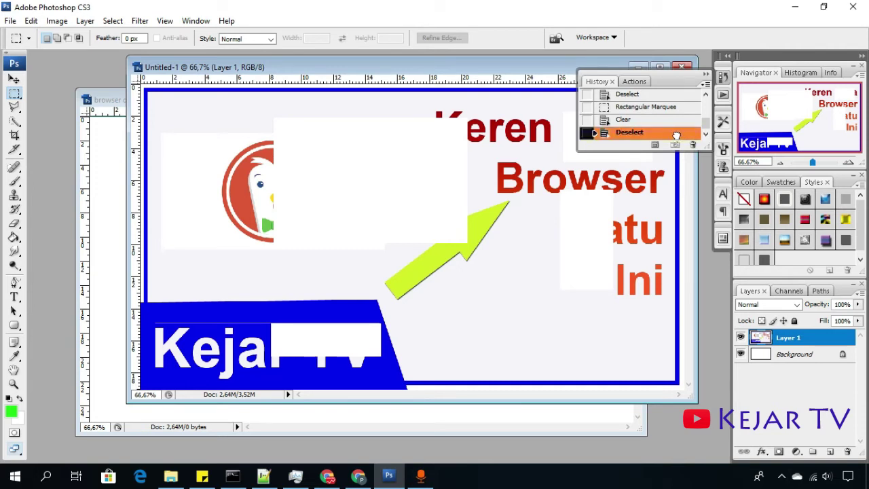
left_click_drag(676, 136, 688, 137)
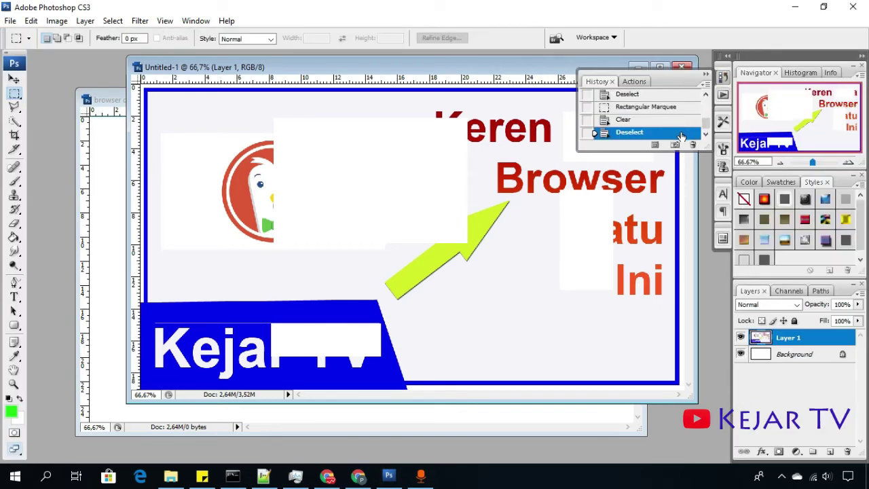
left_click(678, 122)
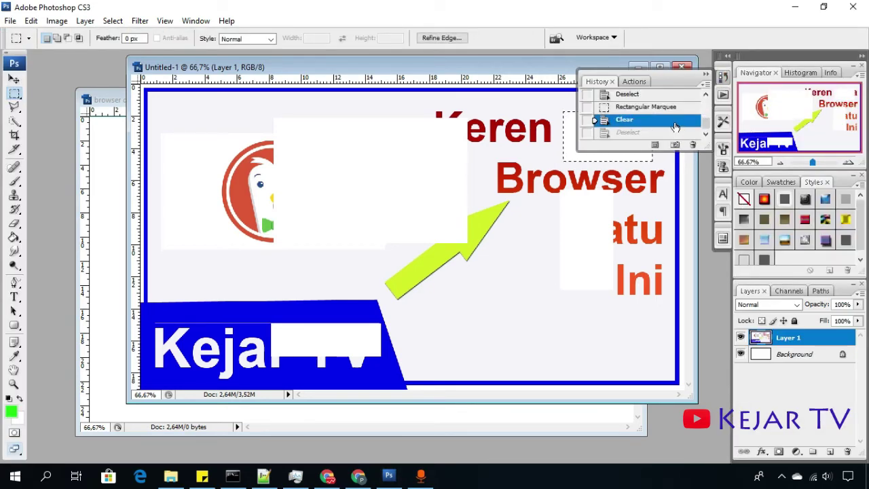
left_click(675, 106)
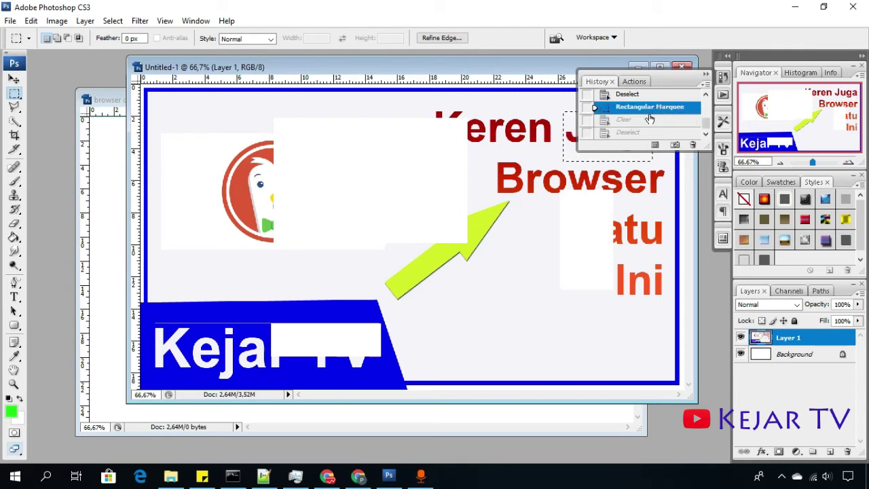
left_click(722, 78)
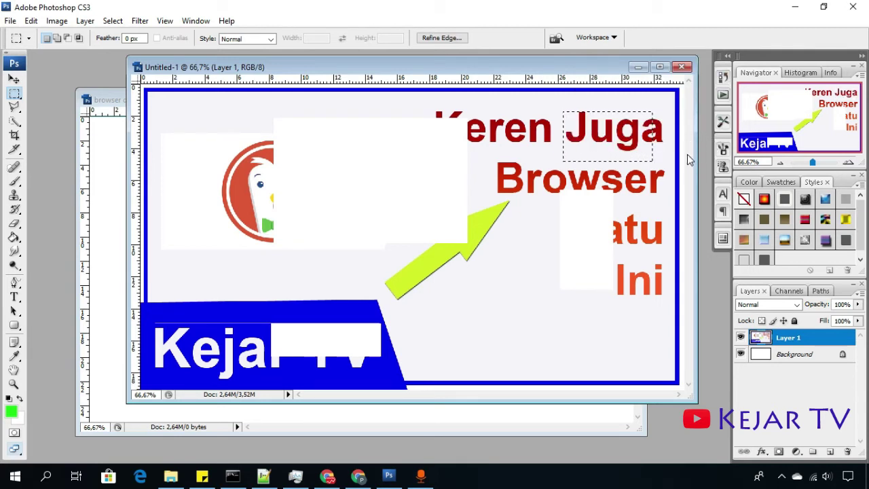
left_click(722, 121)
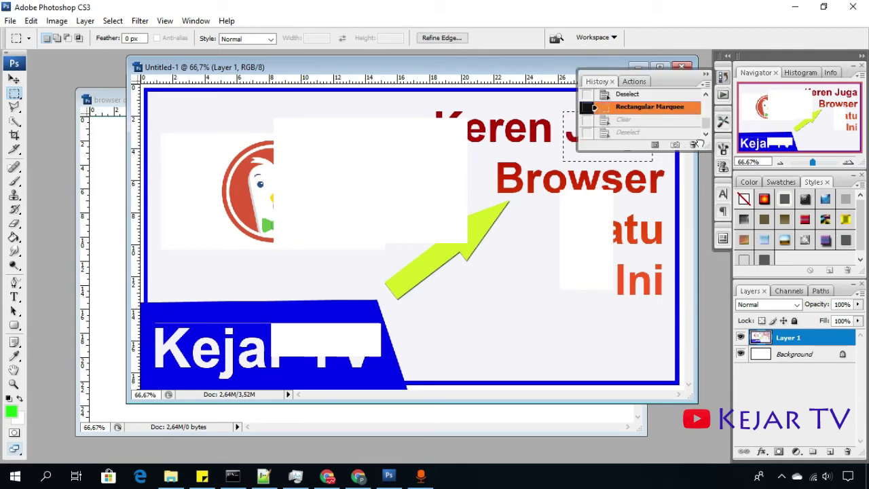
Step: Delete the later Clear, Marquee and Deselect states to restore 'TV', 'Satu' and the logo
key("ctrl+shift+z")
key("ctrl+shift+z")
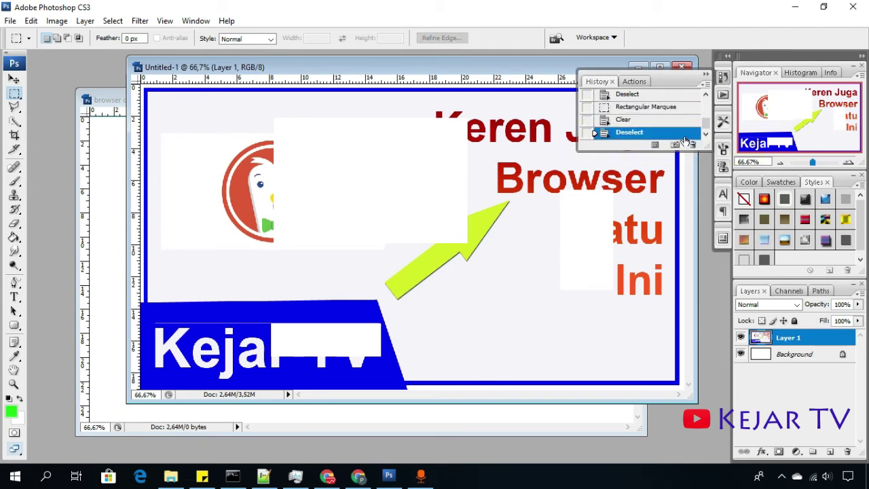
key("ctrl+alt+z")
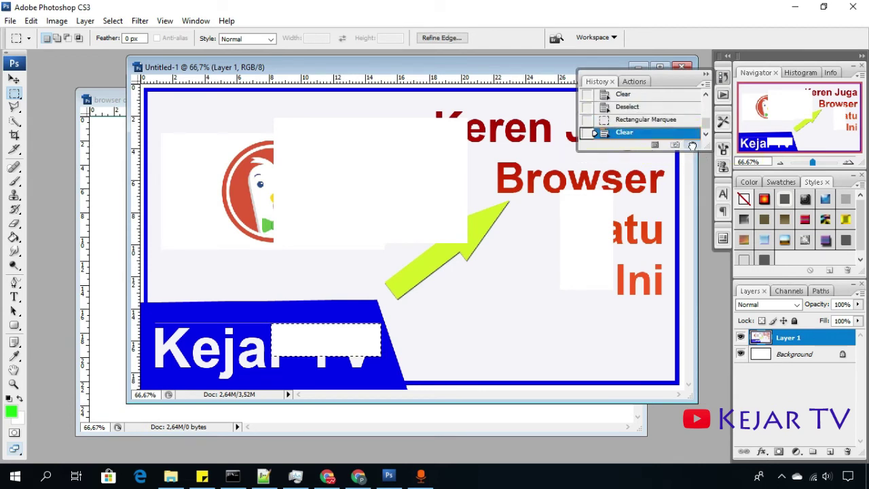
key("ctrl+alt+z")
key("ctrl+shift+z")
key("ctrl+shift+z")
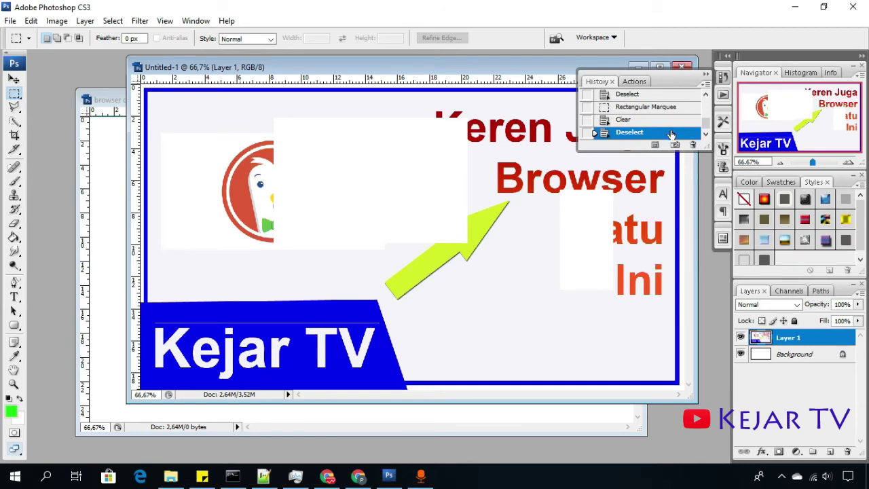
mouse_move(680, 132)
left_mouse_down()
mouse_move(685, 148)
mouse_move(691, 145)
left_mouse_up()
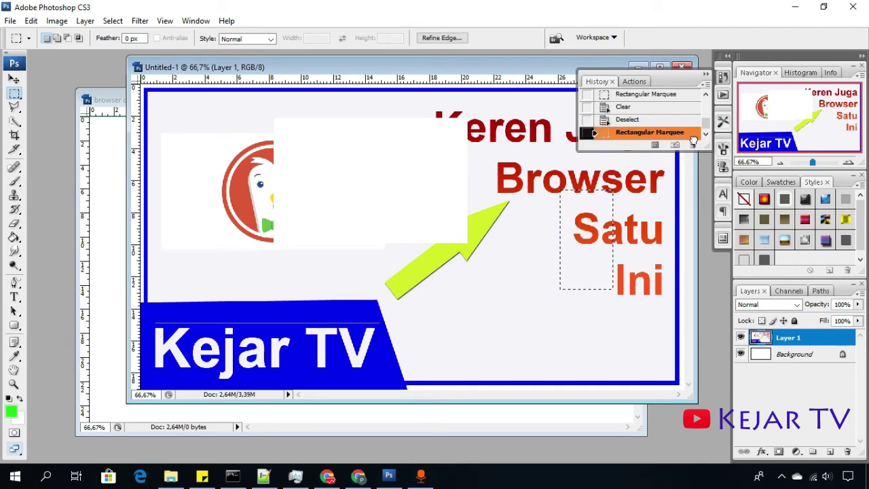
left_click(692, 145)
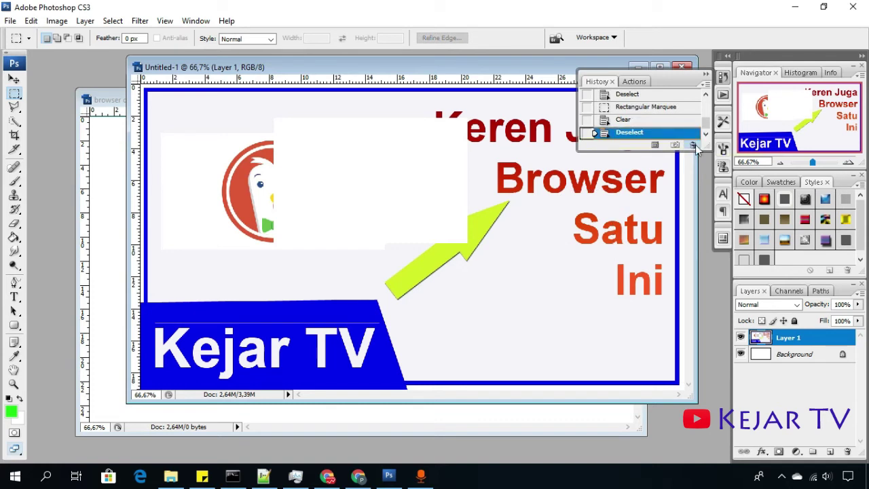
left_click_drag(678, 133, 693, 147)
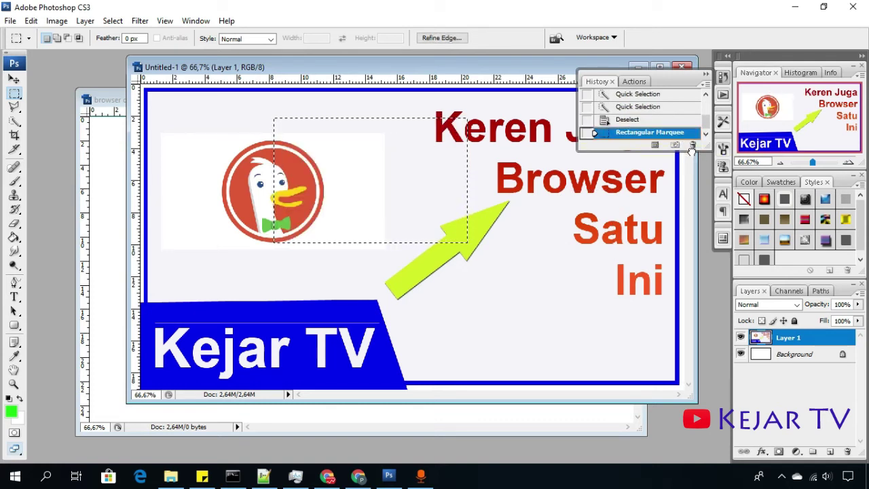
left_click(694, 146)
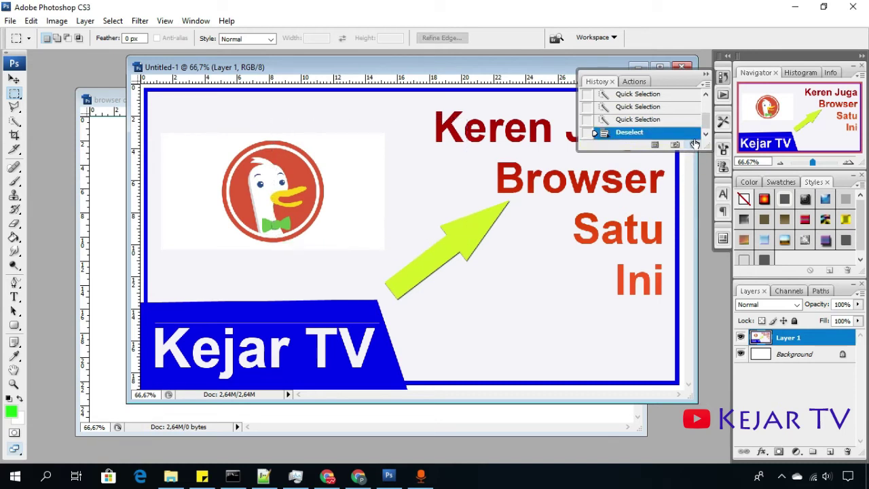
Step: Step back through the Quick Selection states to Paste, then return to the second Quick Selection
left_click(720, 79)
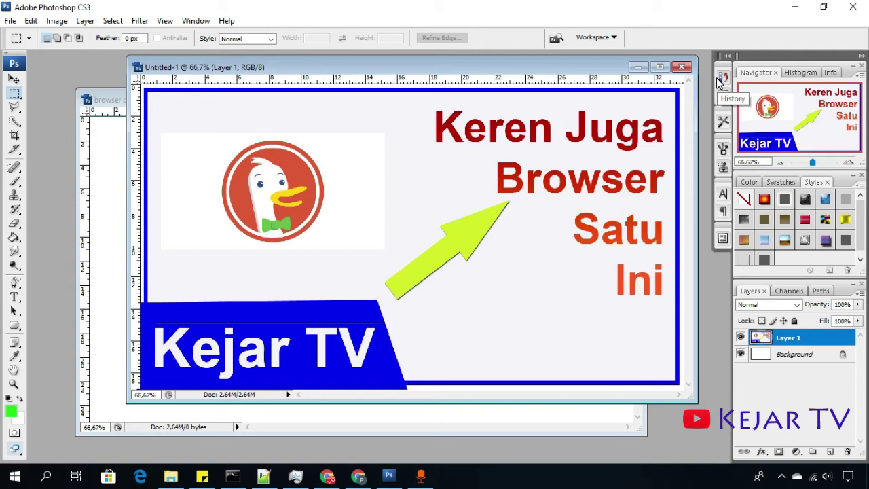
left_click(720, 79)
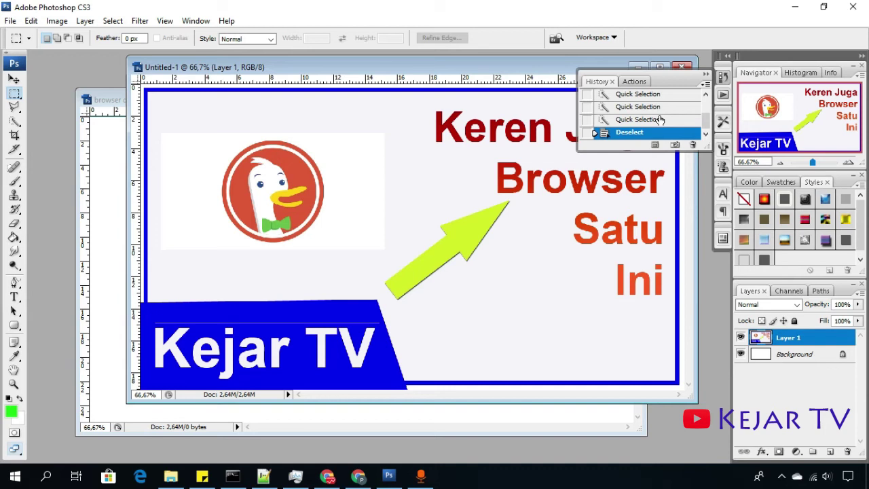
left_click(661, 119)
left_click(663, 107)
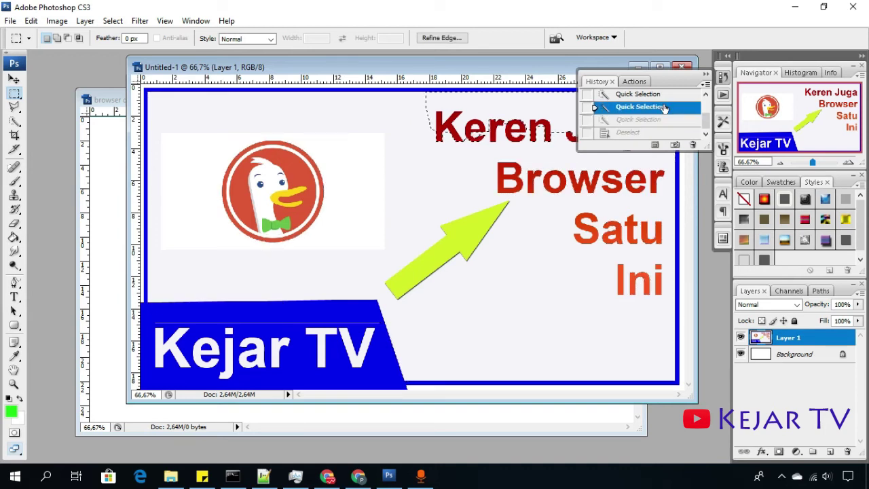
left_click(668, 93)
scroll(670, 109, "up", 1)
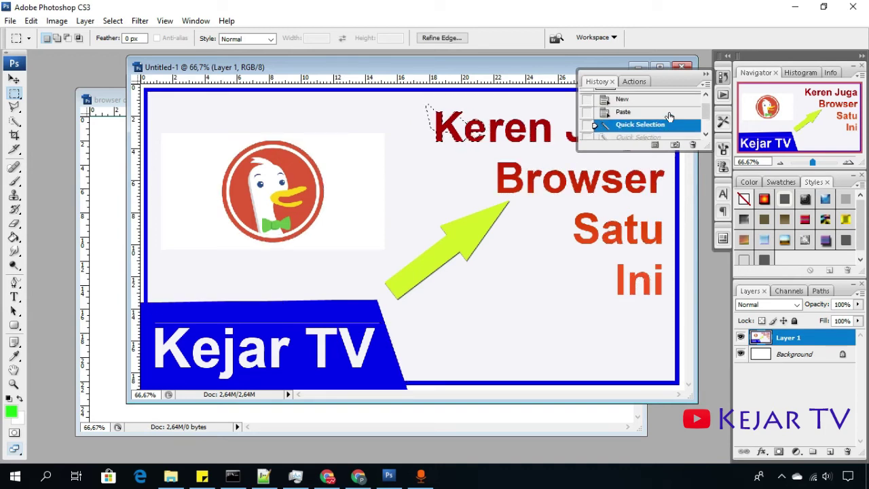
left_click(631, 112)
scroll(630, 120, "down", 1)
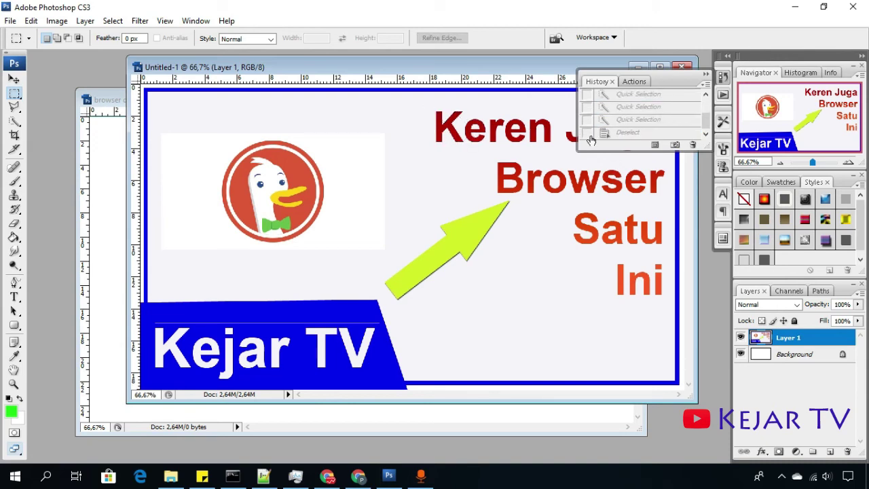
scroll(611, 122, "up", 1)
left_click(644, 120)
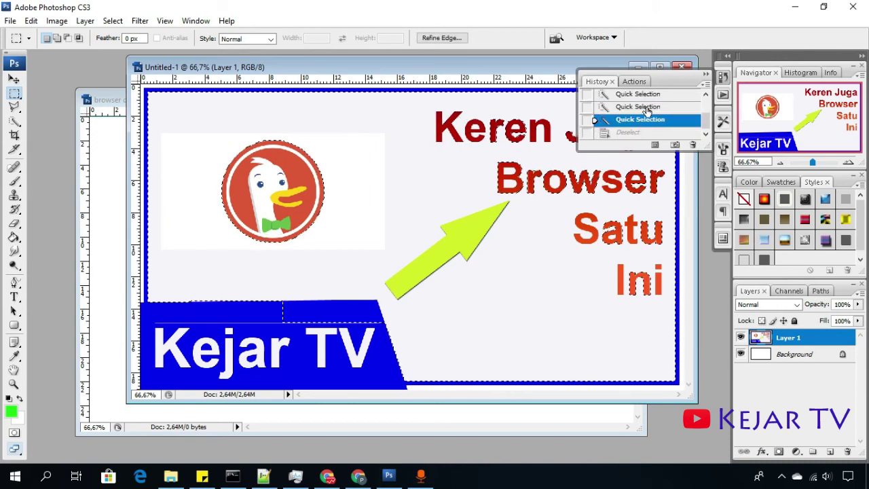
scroll(646, 117, "down", 1)
Step: Set the Untitled-1 snapshot as history brush source and return to the last Quick Selection
left_click(598, 120)
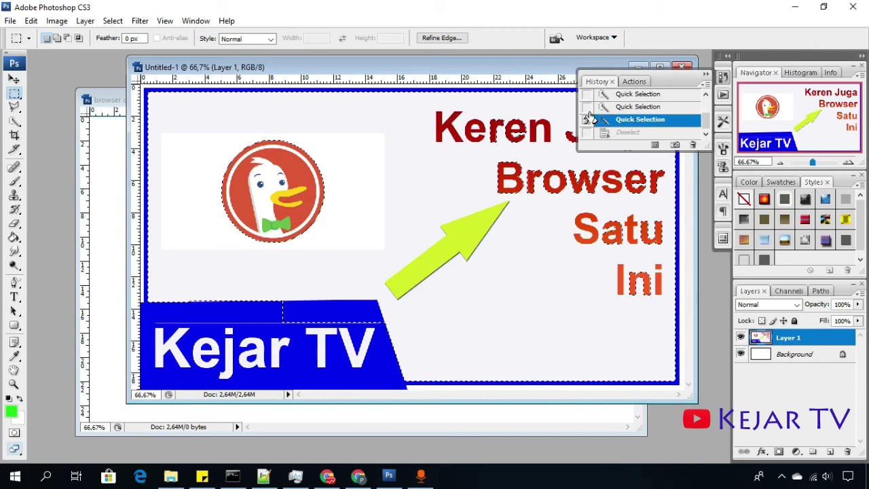
left_click(586, 107)
left_click(590, 95)
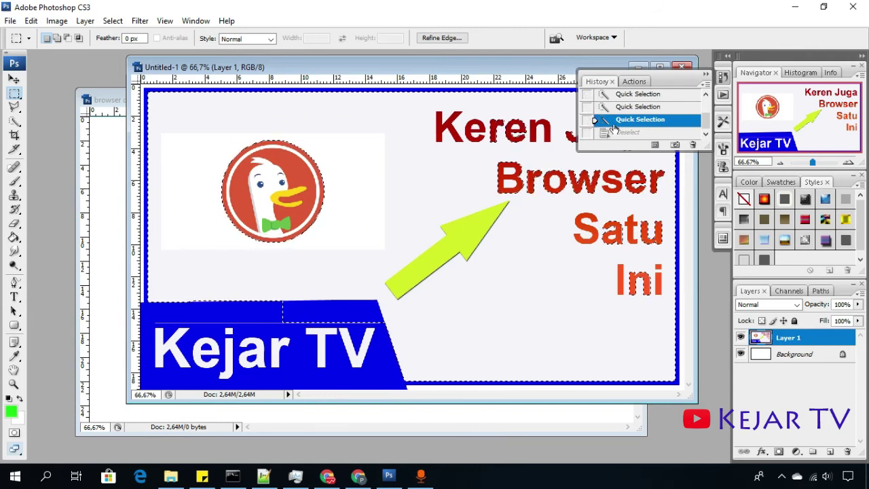
scroll(628, 116, "up", 1)
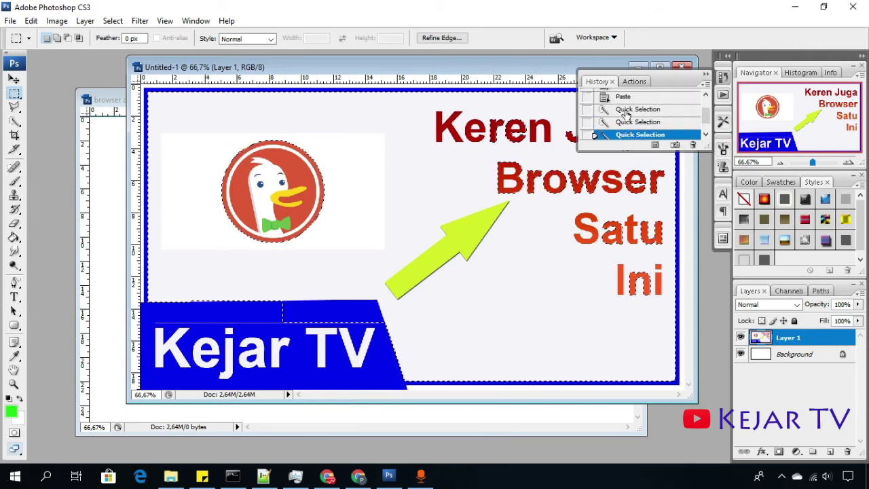
scroll(627, 116, "down", 1)
scroll(629, 112, "up", 3)
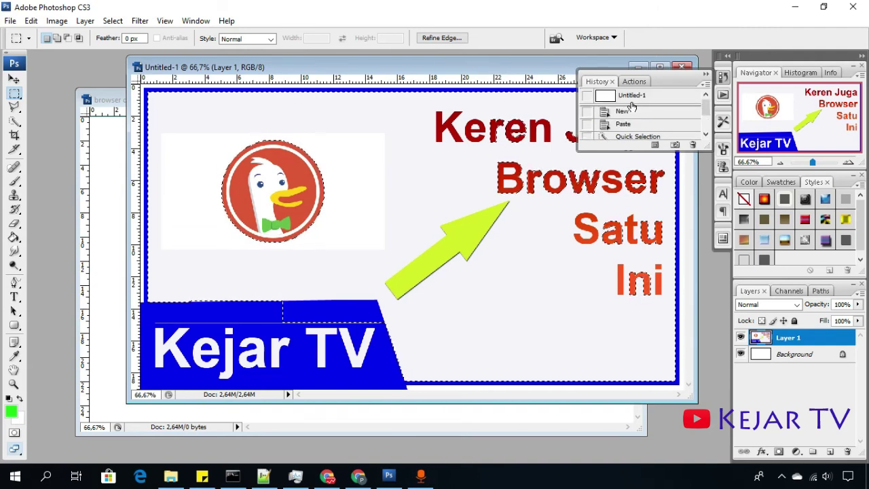
left_click(587, 96)
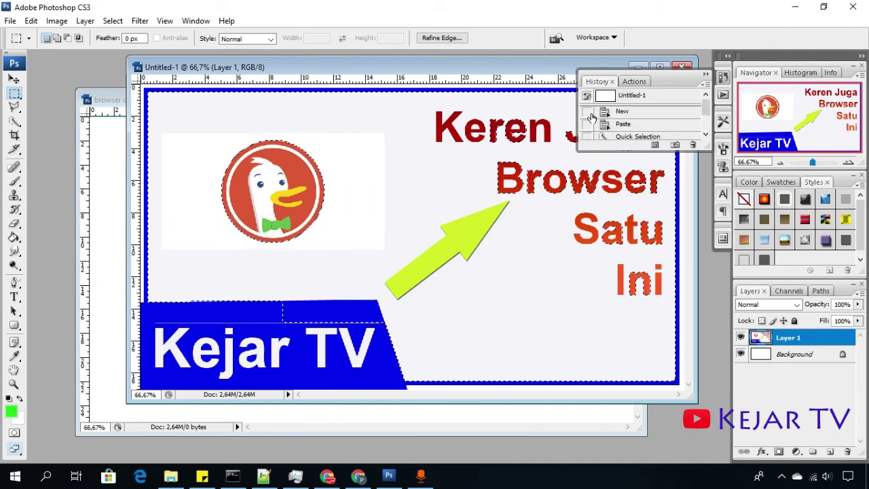
scroll(685, 137, "down", 3)
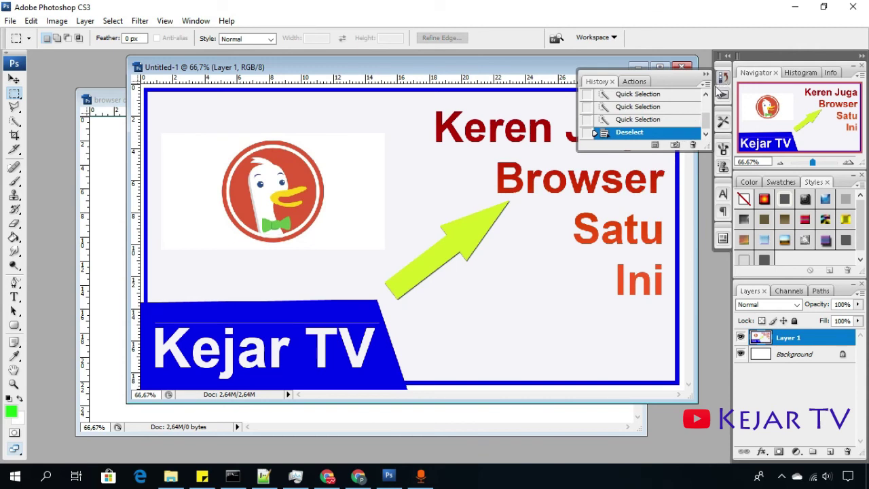
scroll(681, 134, "up", 1)
left_click(687, 134)
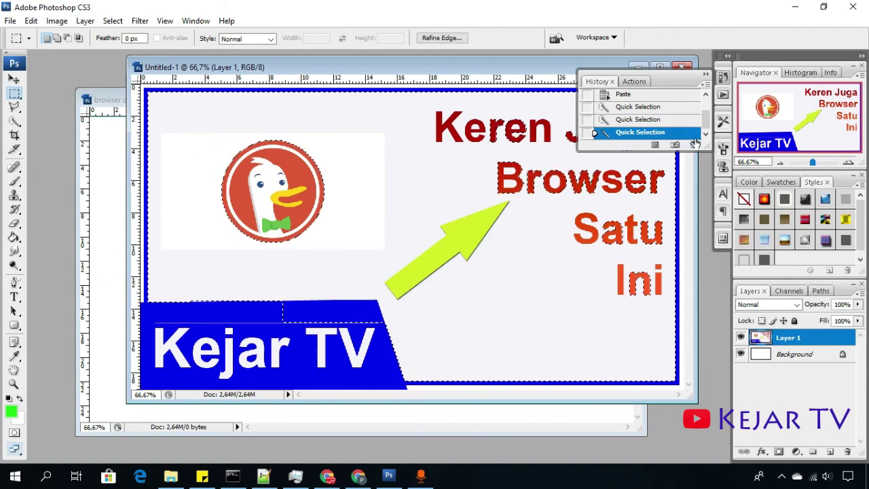
Step: Collapse the History/Actions panel with Alt+F9 to reveal the finished thumbnail, then go to the taskbar
key("alt+F9")
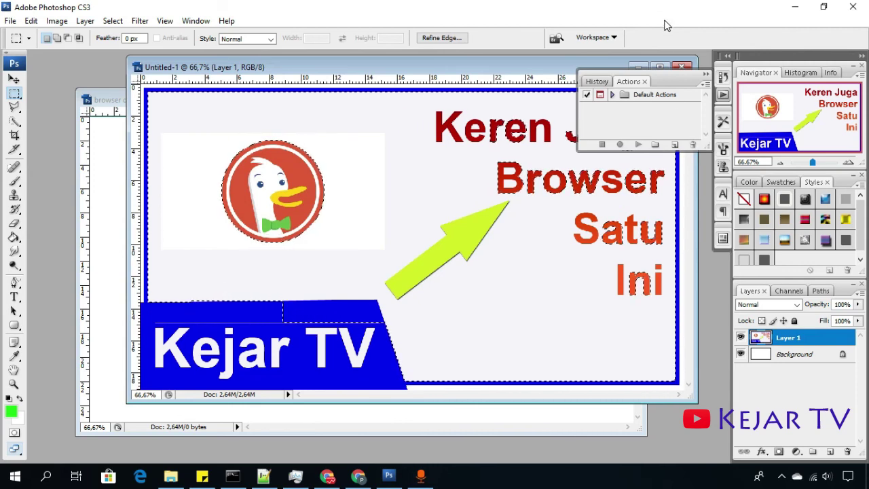
key("alt+F9")
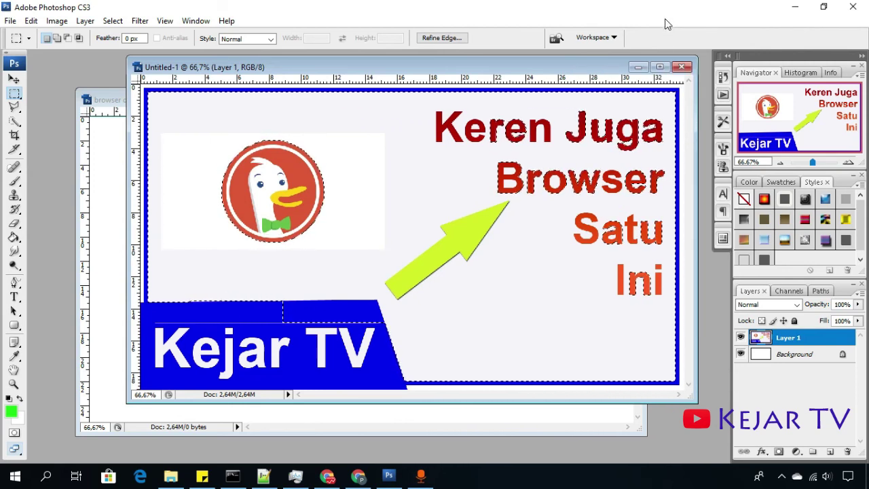
left_click(468, 476)
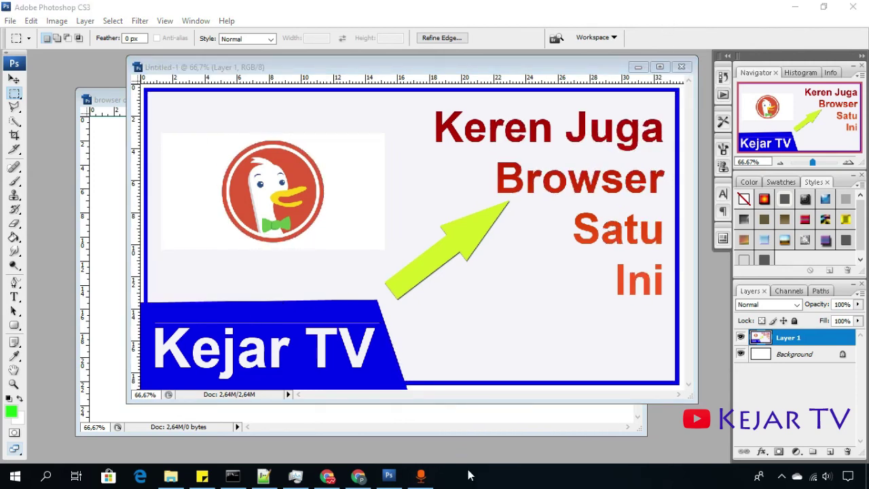